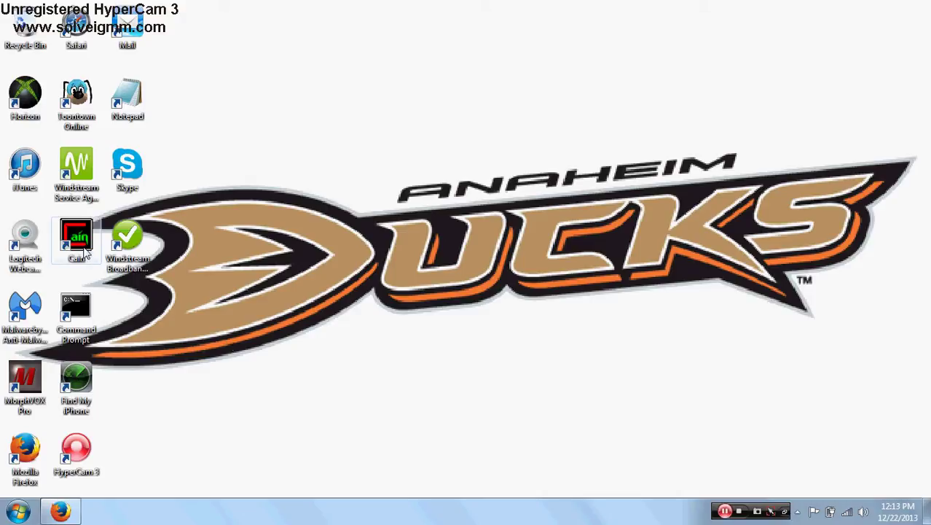
- Drag the Cain shortcut to the centre of the wallpaper and deselect it
left_click_drag(76, 237, 332, 312)
left_click(385, 357)
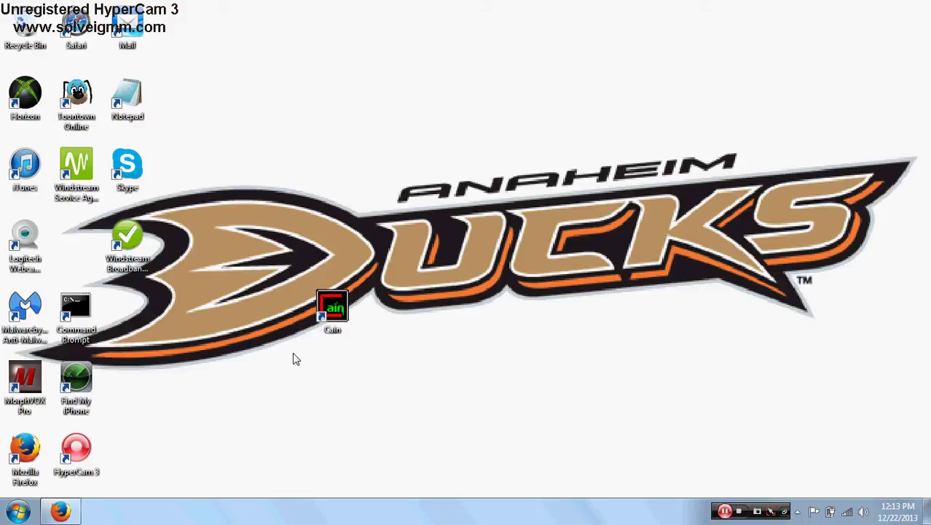
- Run the Cain shortcut as administrator from its context menu
right_click(337, 319)
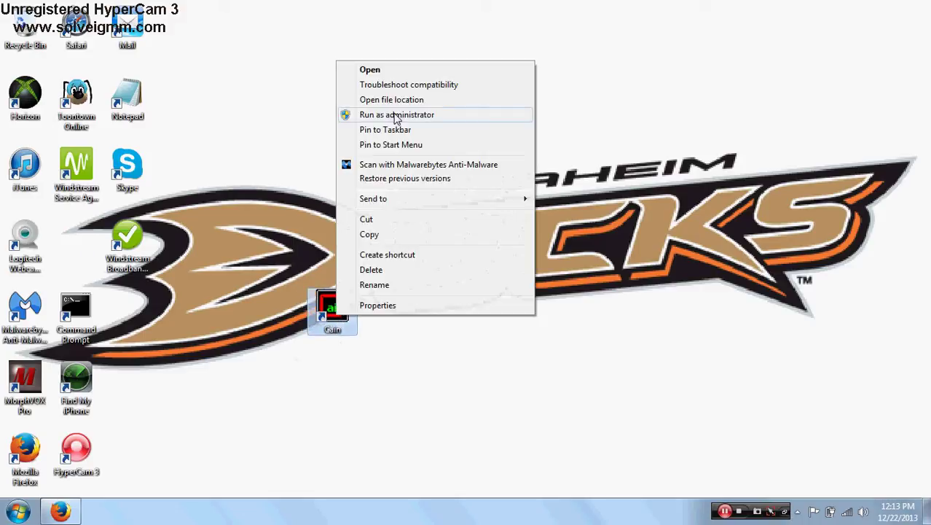
left_click(396, 116)
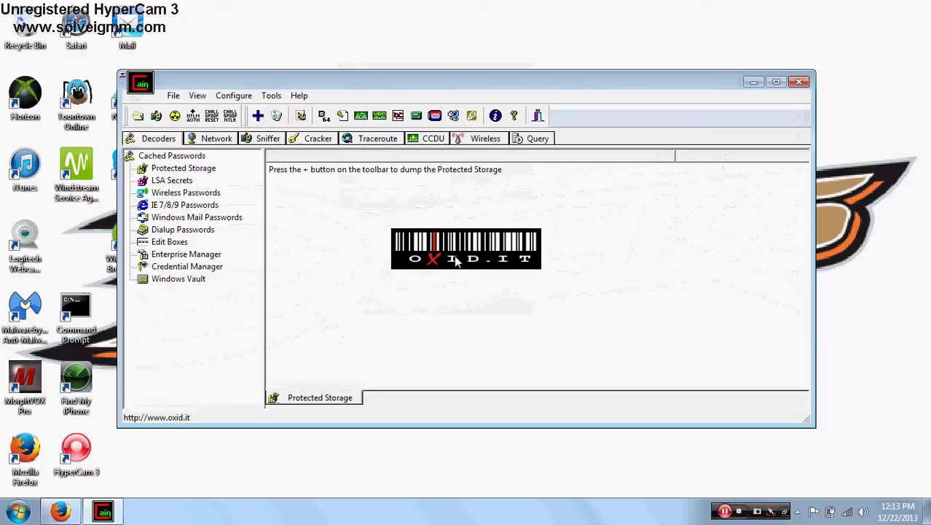
- Maximize the Cain window and switch to the Sniffer host list
left_click(777, 81)
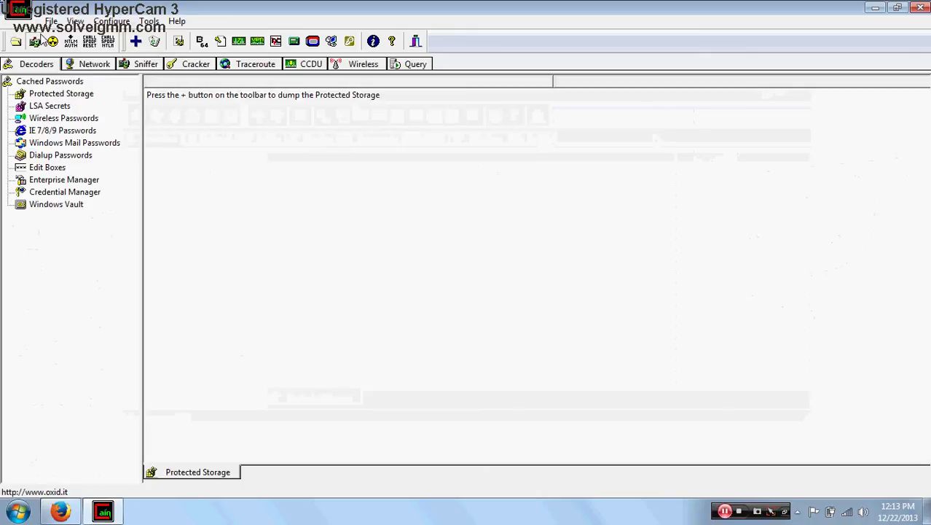
left_click(136, 65)
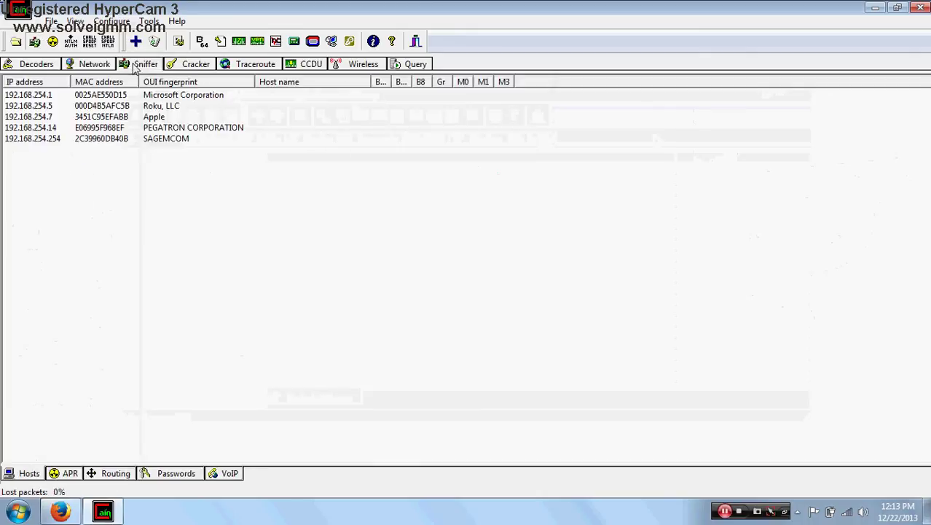
- Run a MAC address scan of all hosts in the subnet
left_click(135, 41)
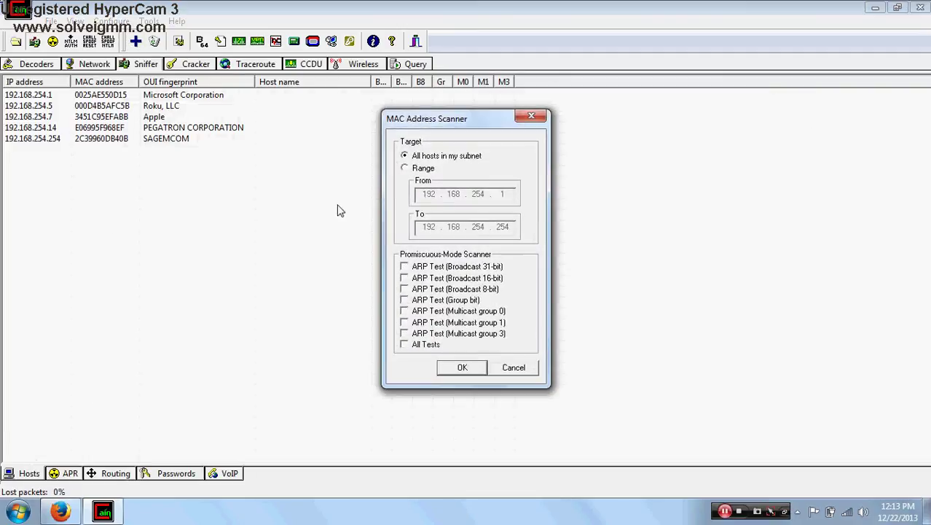
left_click(405, 169)
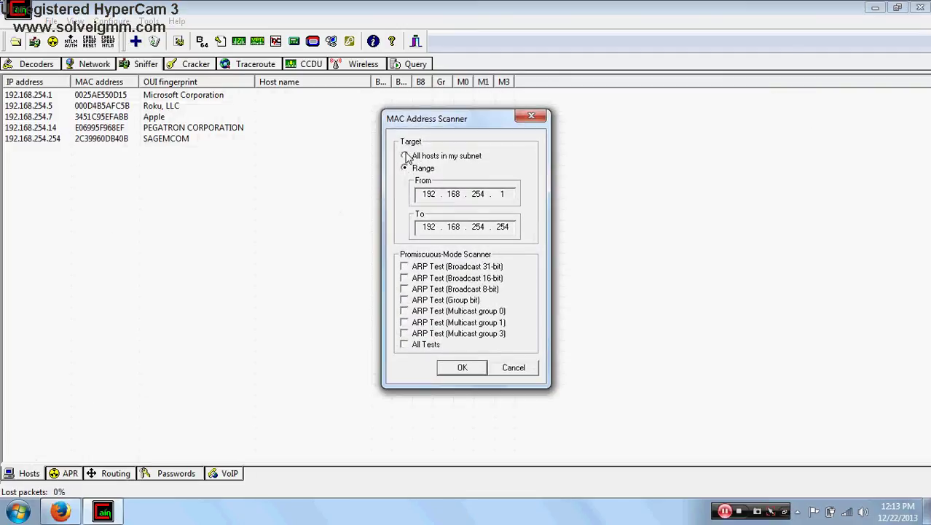
left_click(405, 156)
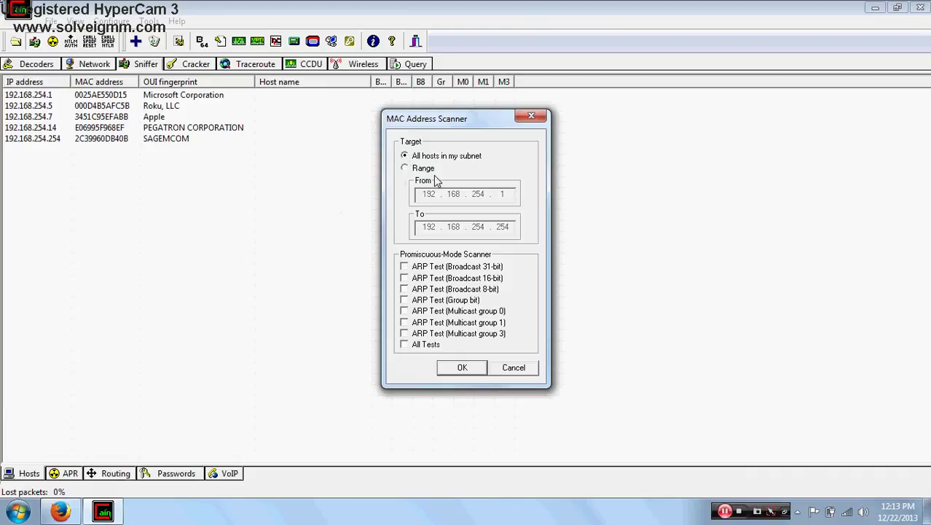
left_click(452, 366)
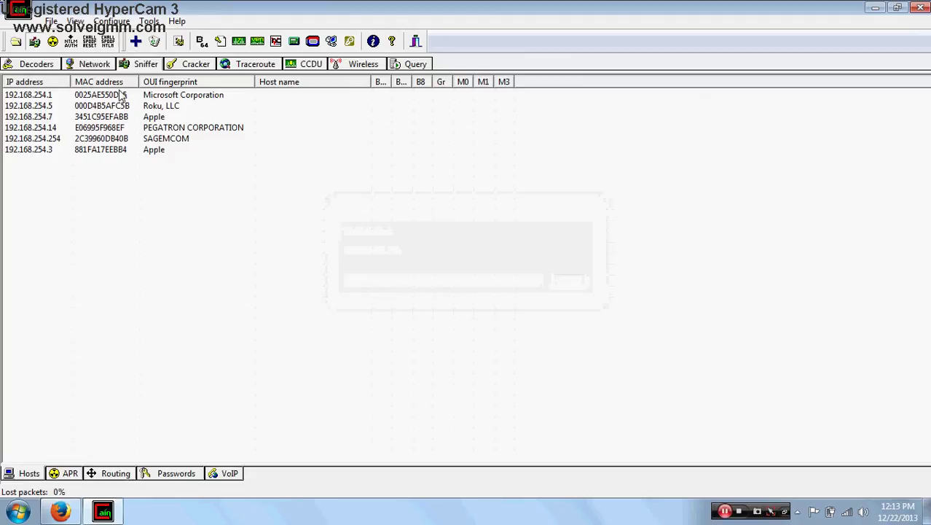
- On the APR view, remove the idle 192.168.254.1–192.168.254.5 route
left_click(73, 475)
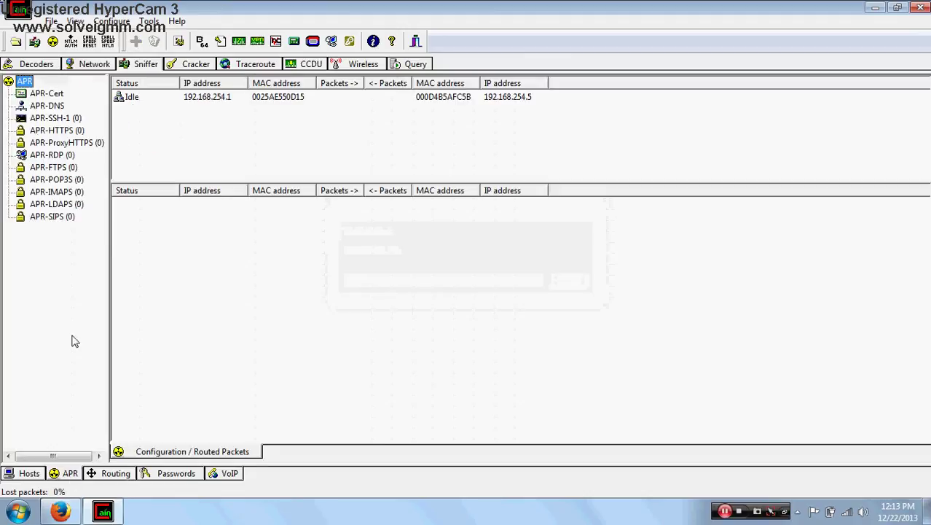
left_click(167, 102)
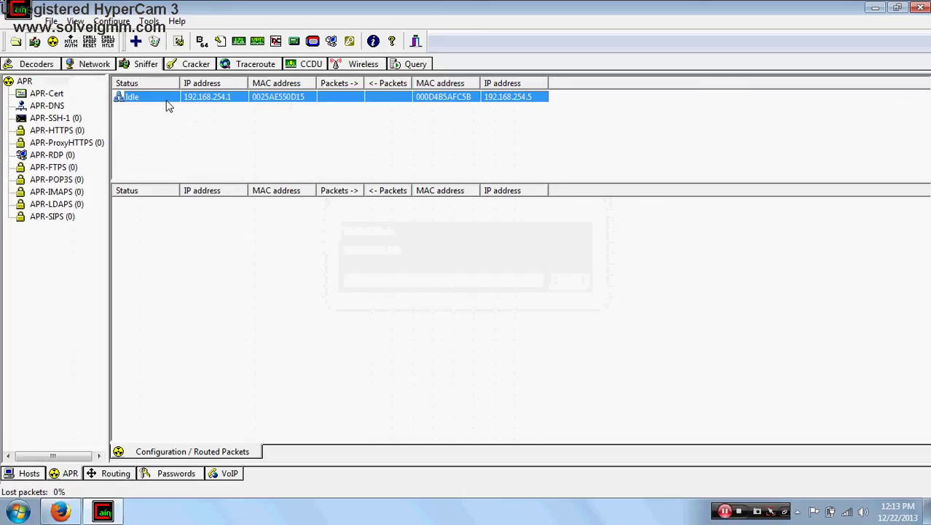
right_click(167, 106)
left_click(204, 129)
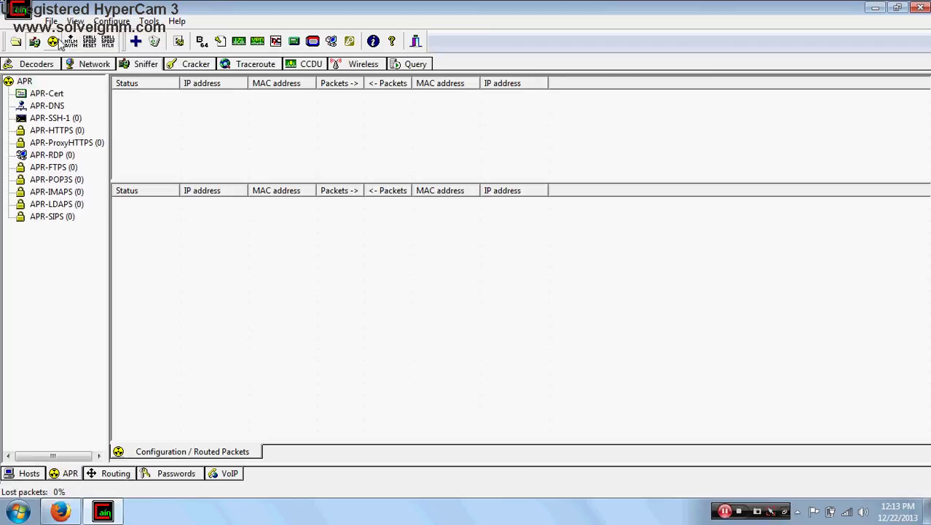
- Create a new APR route pairing 192.168.254.1 with 192.168.254.5
left_click(136, 41)
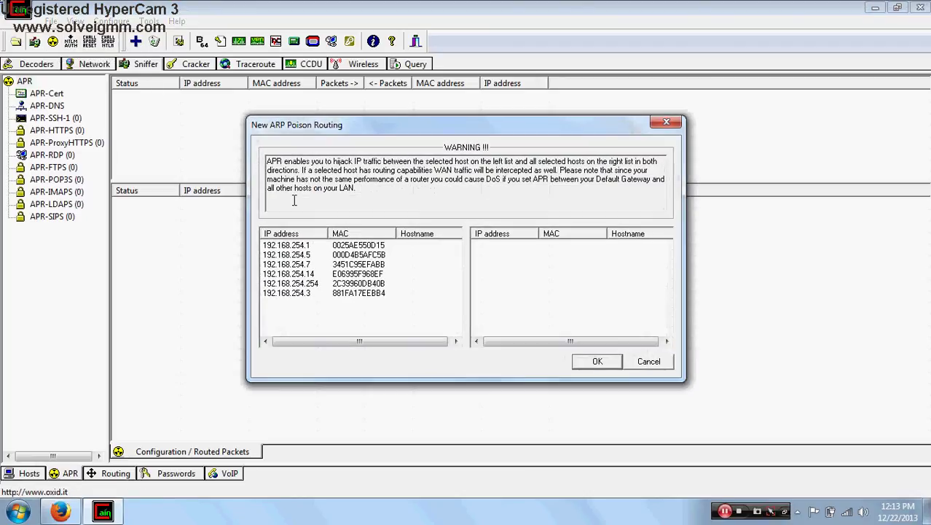
left_click(346, 249)
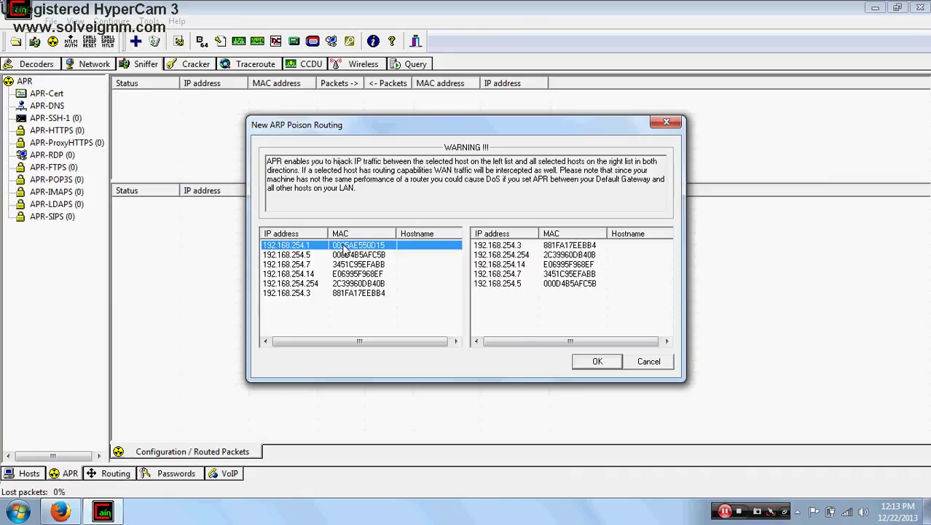
left_click(537, 286)
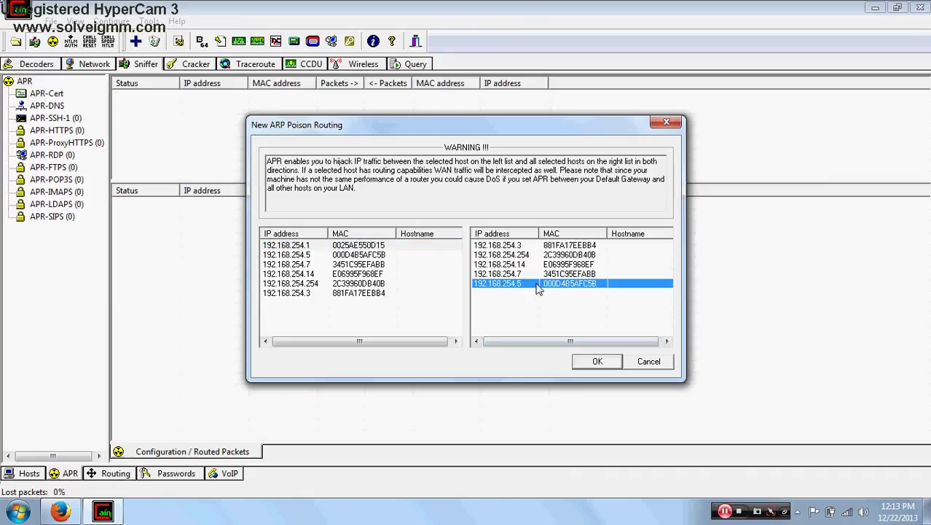
left_click(592, 362)
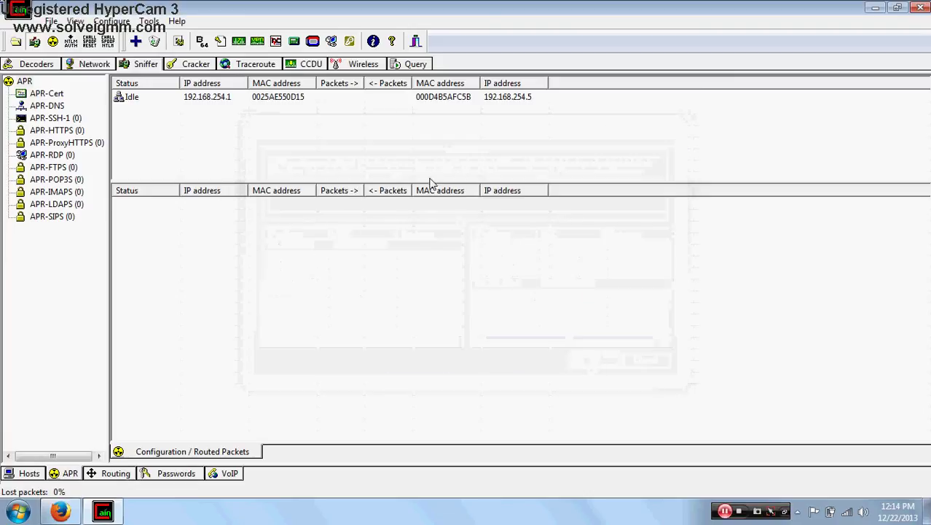
- Start ARP poisoning on the 192.168.254.1–192.168.254.5 route, then remove it
left_click(55, 42)
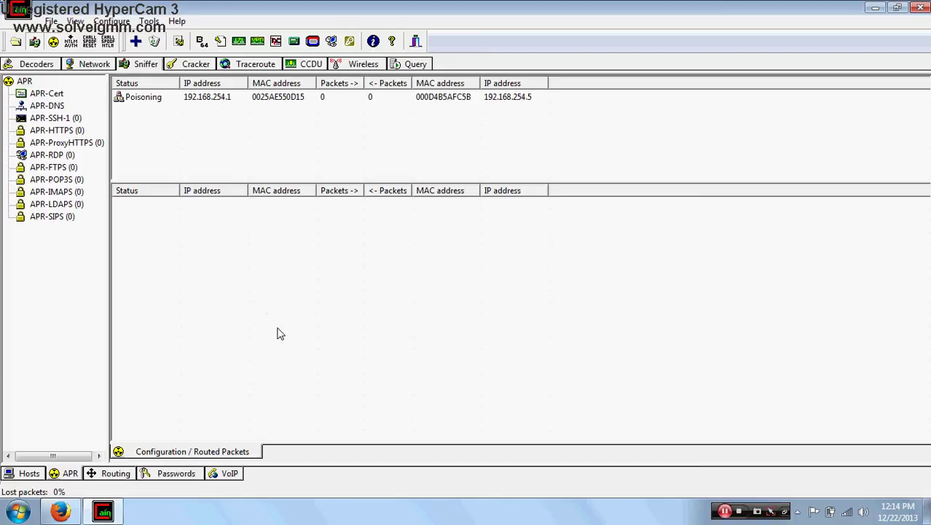
right_click(262, 103)
left_click(288, 126)
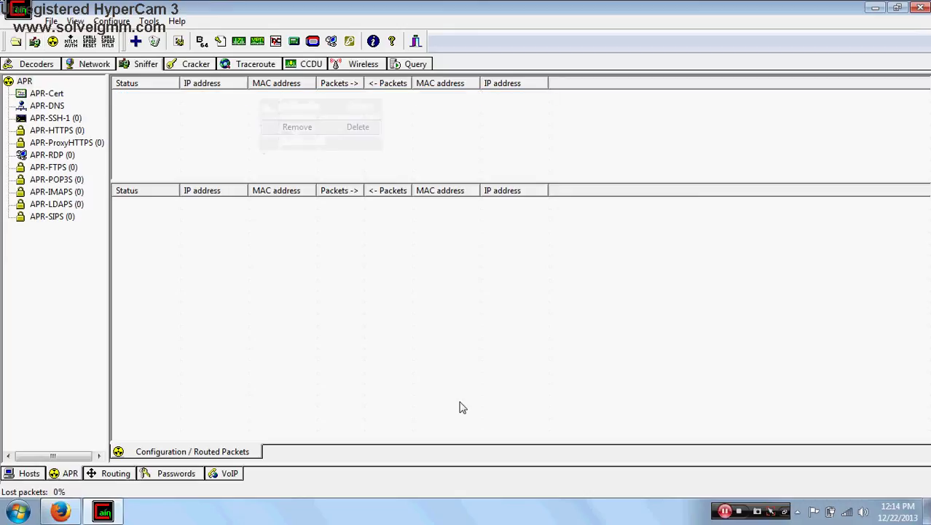